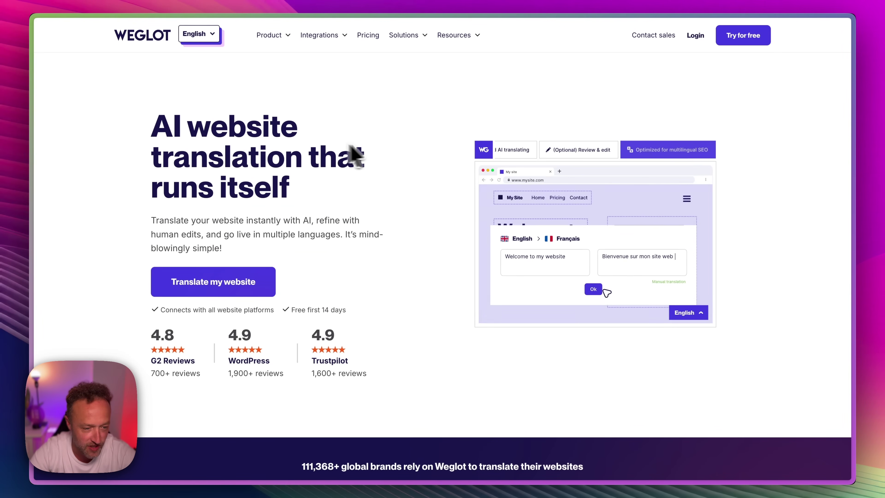
# Review the Weglot pricing plans and start the free trial of the Pro plan.
pyautogui.hotkey('ctrl', 'alt', 'Return')
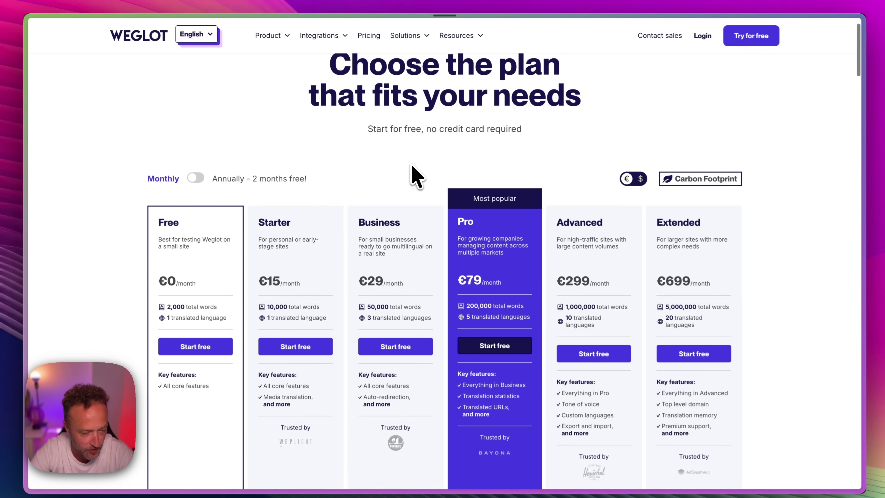
pyautogui.hotkey('ctrl', 'alt', 'BackSpace')
pyautogui.scroll(-4, 414, 174)
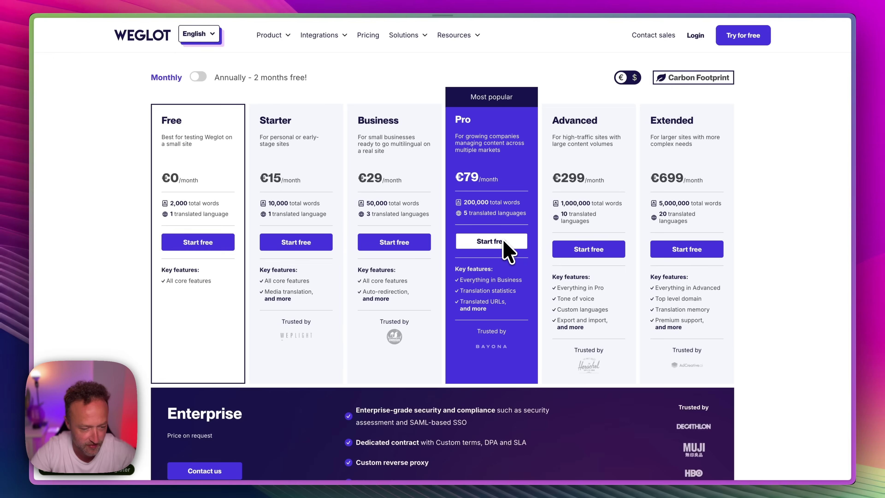
pyautogui.click(507, 252)
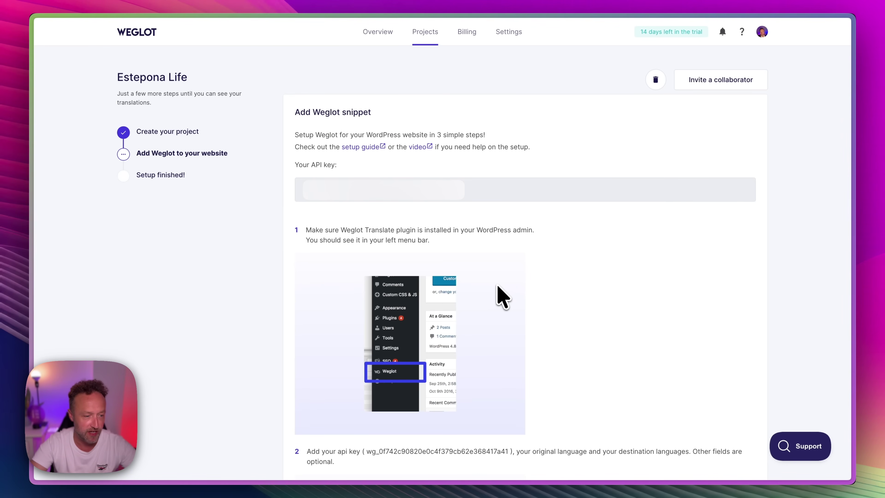
# Copy the API key from the Weglot project's setup page.
pyautogui.moveTo(450, 197)
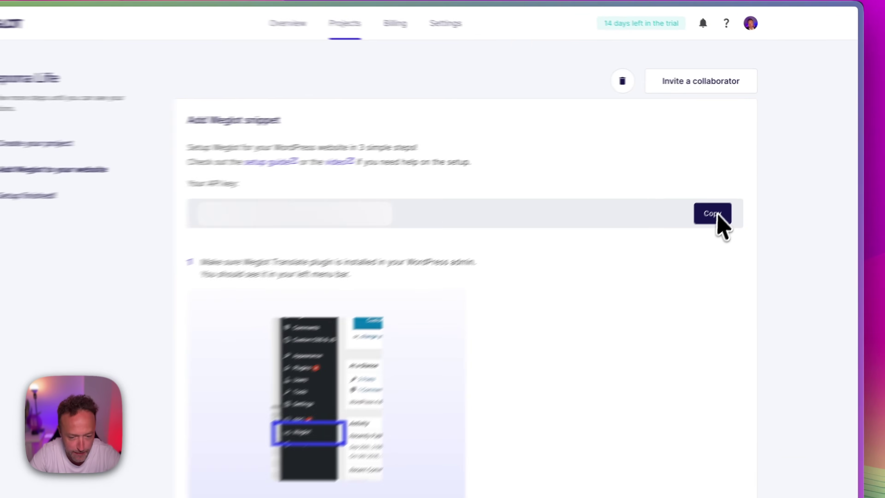
pyautogui.click(730, 189)
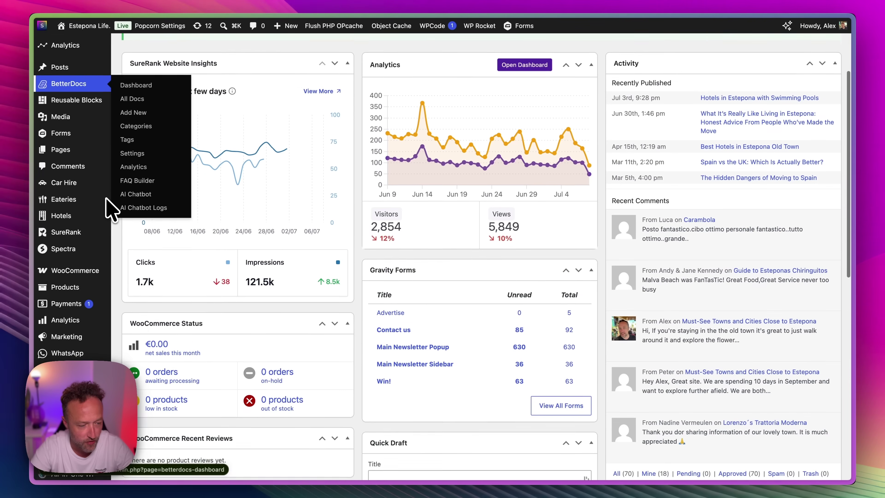
# Switch to the WordPress admin, search the plugin directory for "weglot" and install Translate WordPress with Weglot.
pyautogui.scroll(-5, 103, 266)
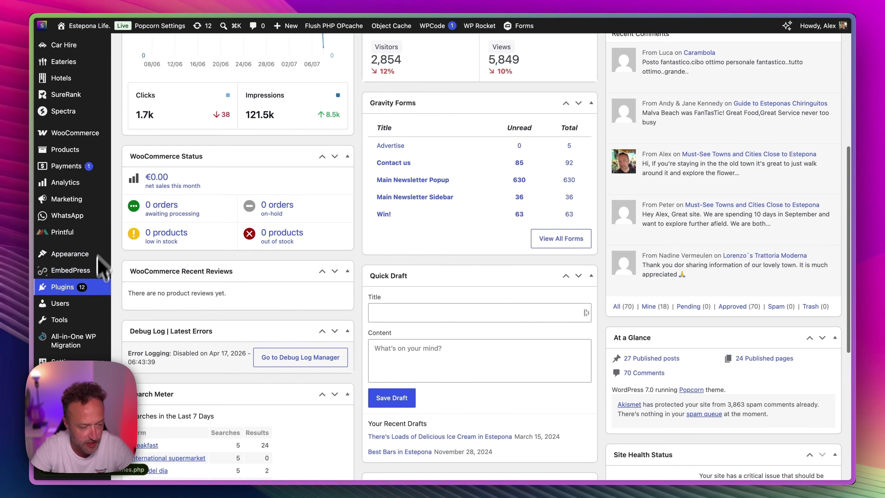
pyautogui.moveTo(94, 287)
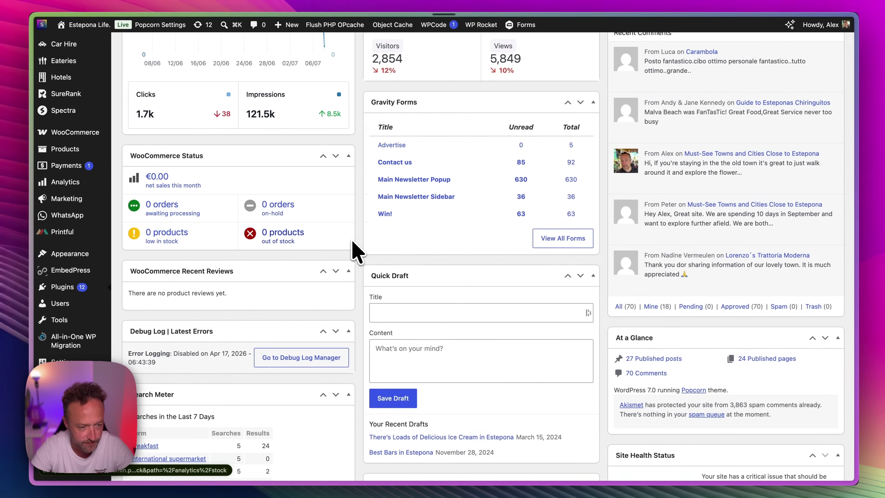
pyautogui.click(704, 94)
pyautogui.write('weglot')
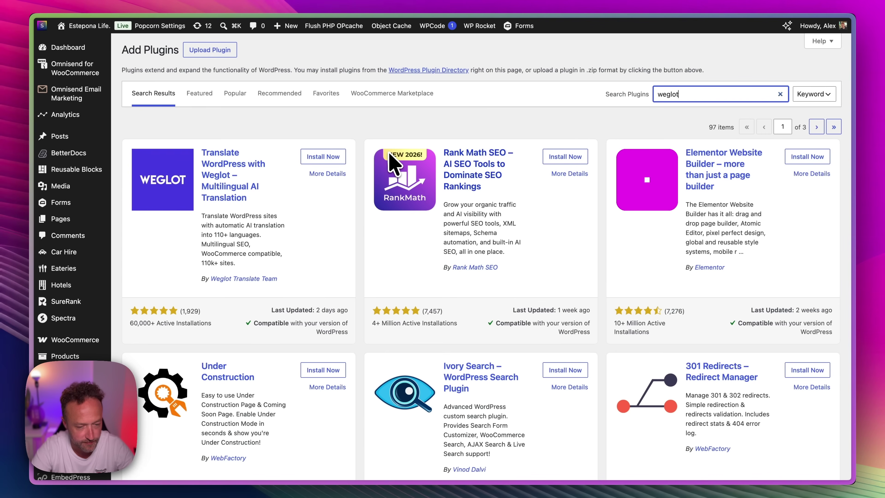
pyautogui.click(318, 158)
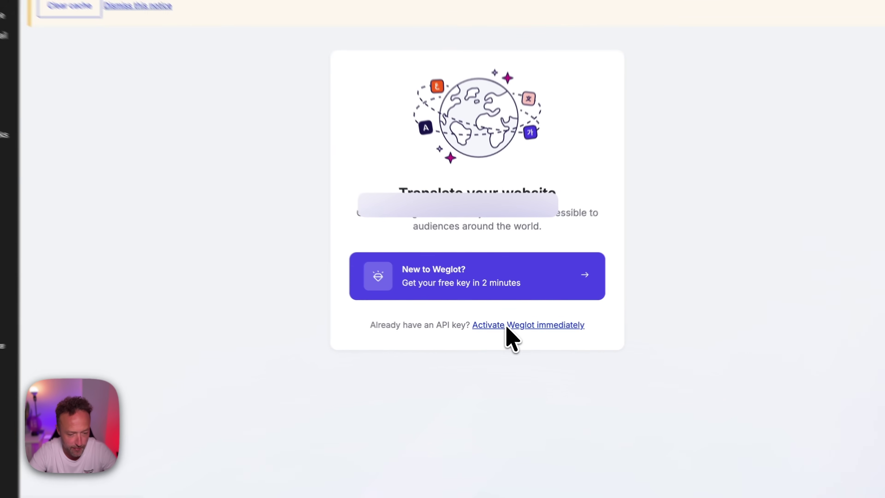
# Activate Weglot by pasting the copied API key into the Weglot API key field and connecting it.
pyautogui.click(504, 324)
pyautogui.click(438, 186)
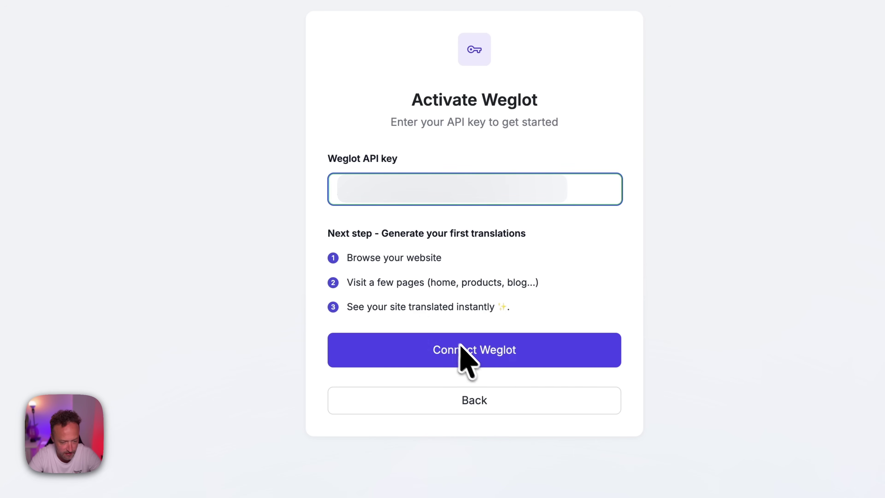
pyautogui.click(465, 349)
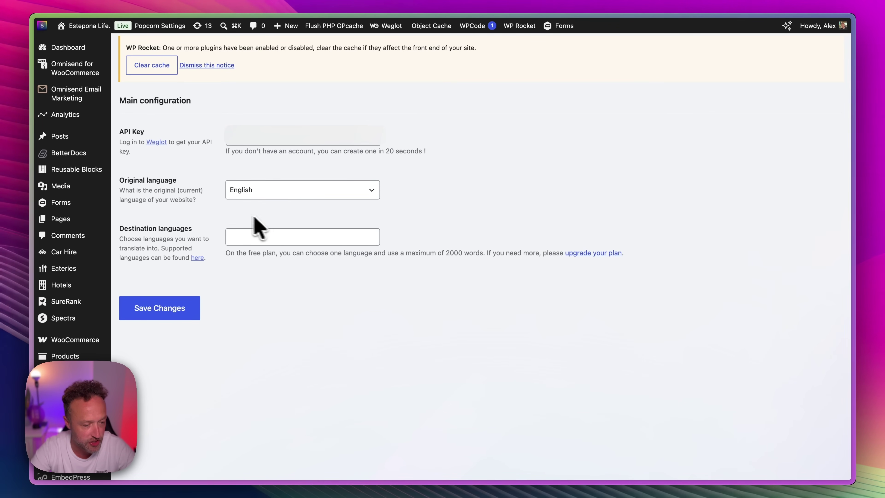
# Add Spanish (Español) as the destination language and save the Weglot configuration.
pyautogui.click(273, 237)
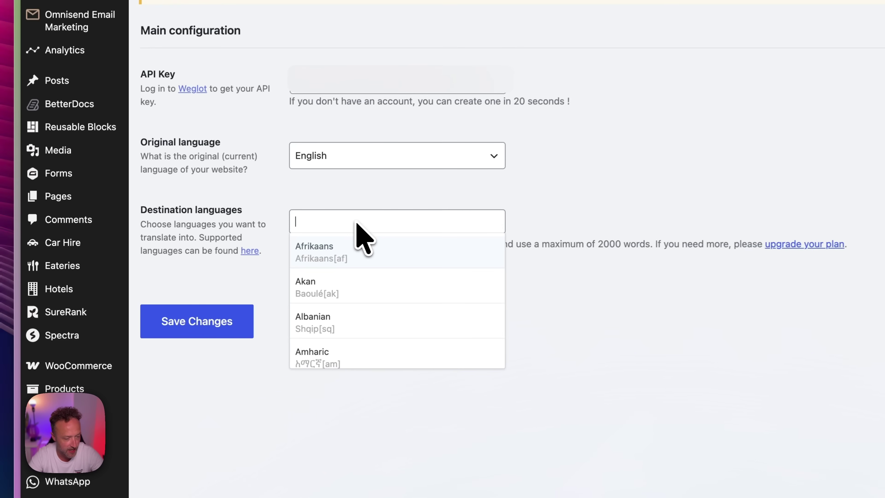
pyautogui.write('Spain')
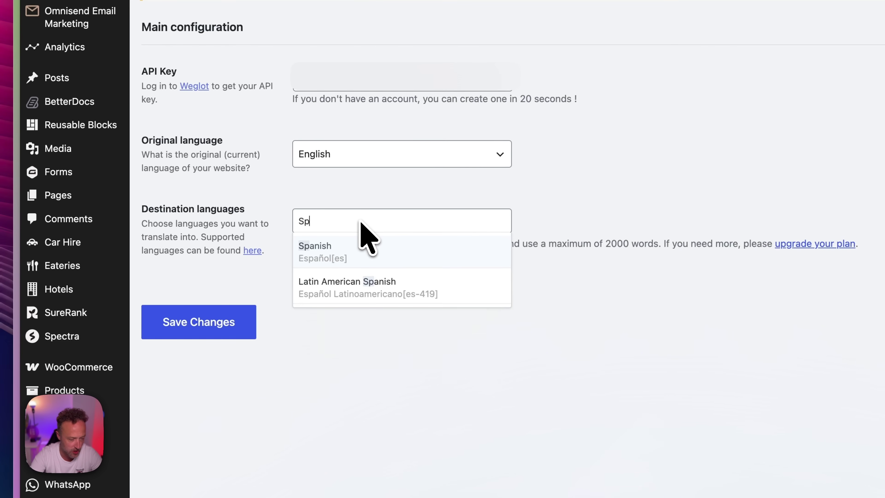
pyautogui.press('BackSpace')
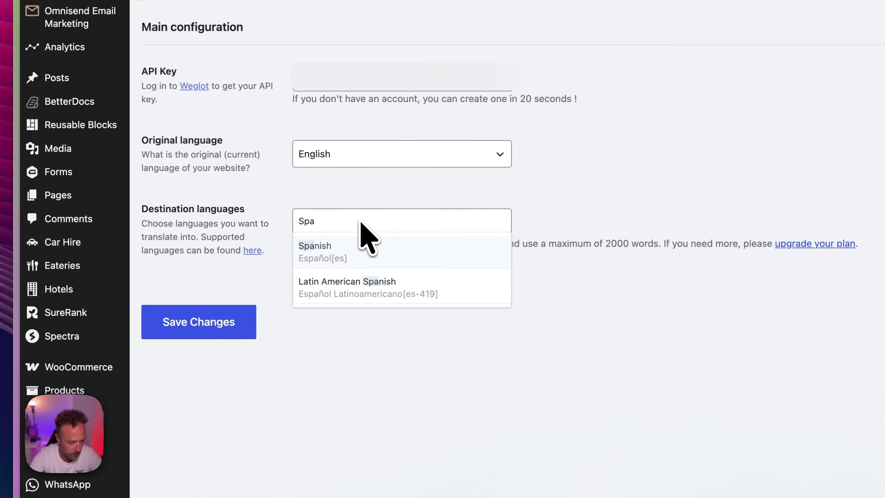
pyautogui.click(360, 252)
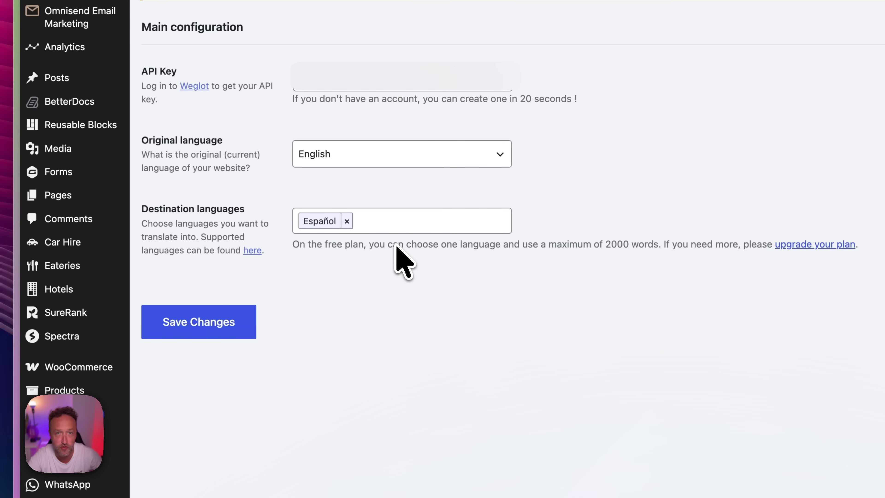
pyautogui.click(192, 317)
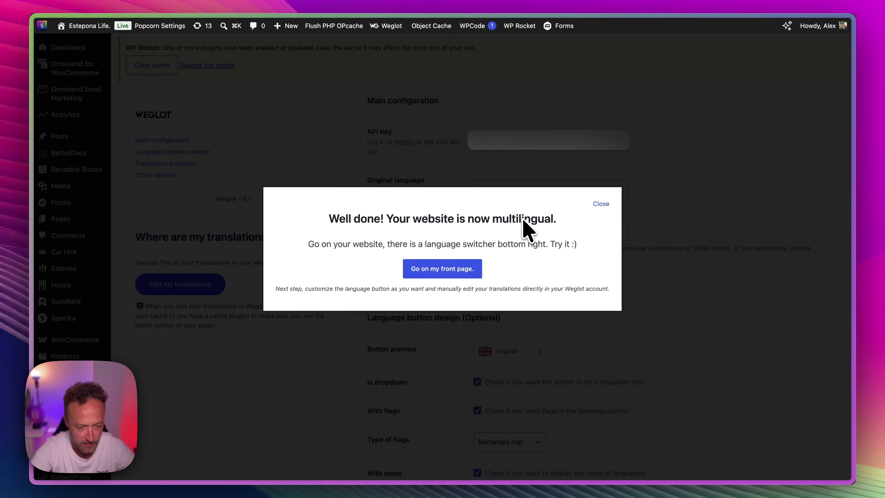
# Visit the site's front page and test the language switcher by switching to Español and back to English.
pyautogui.click(441, 270)
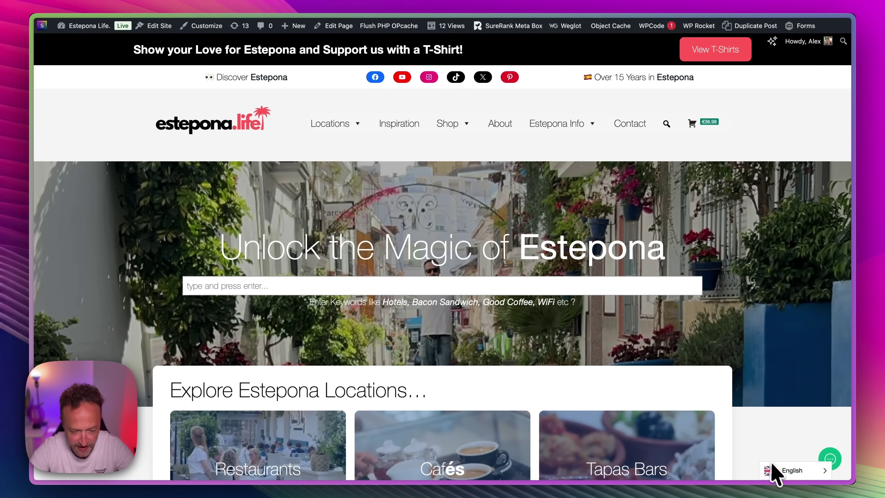
pyautogui.click(798, 480)
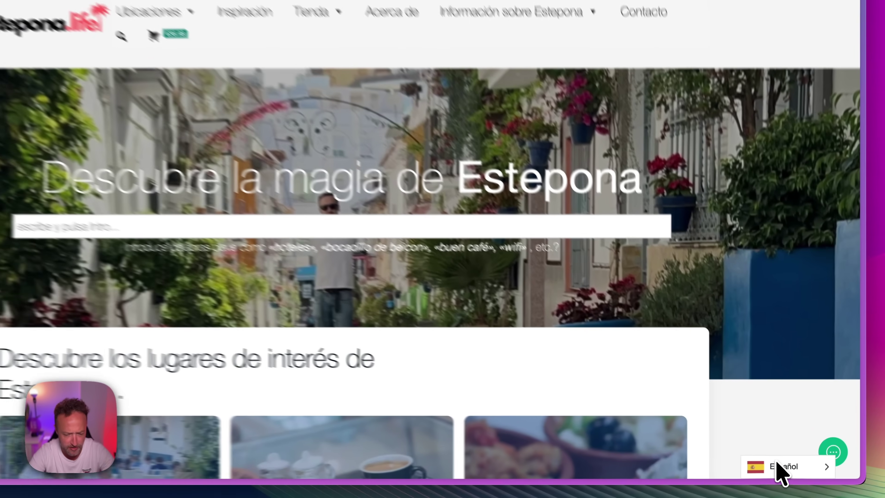
pyautogui.moveTo(794, 470)
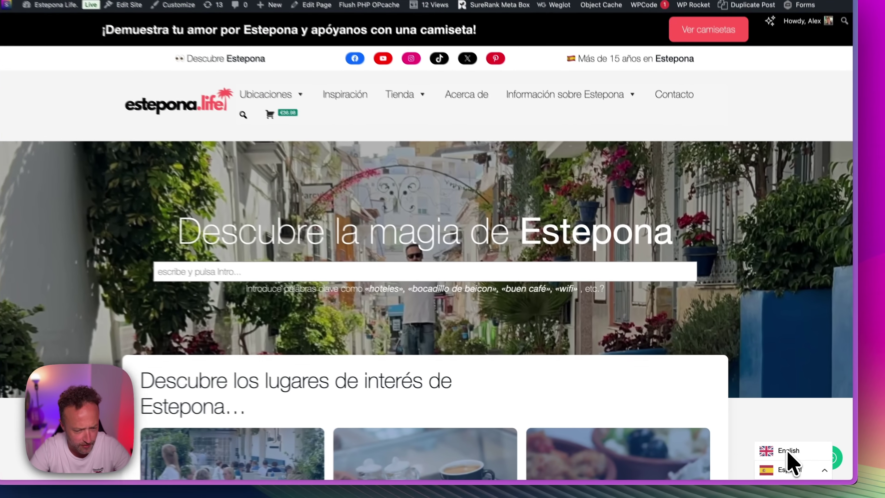
pyautogui.click(788, 451)
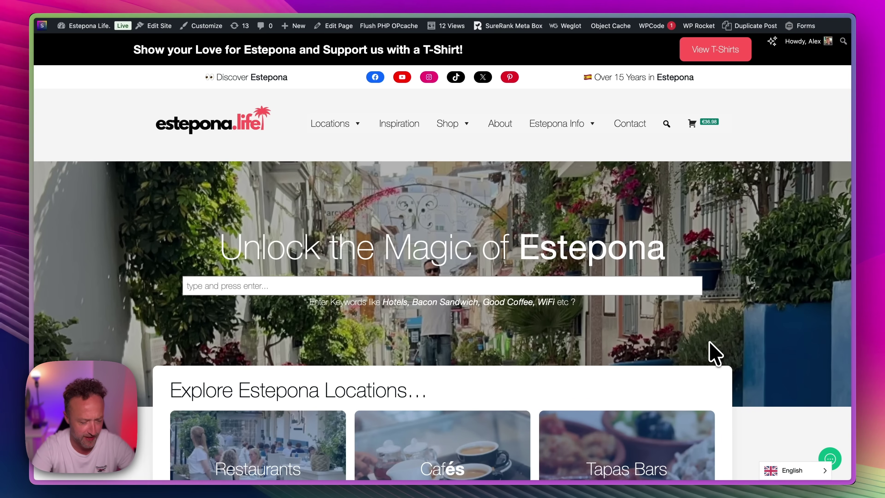
# Open Google Translate, set it to English to Spanish and look up the word "magic".
pyautogui.press('super+t')
pyautogui.write('tra')
pyautogui.press('Return')
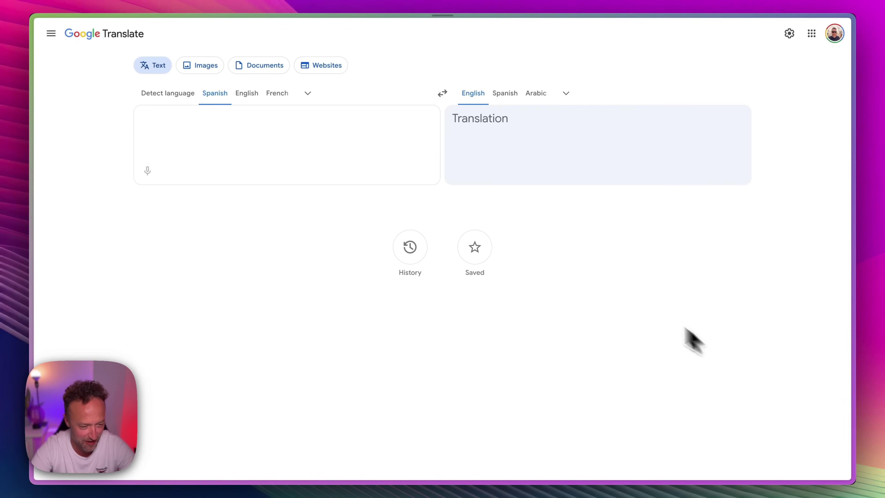
pyautogui.click(443, 93)
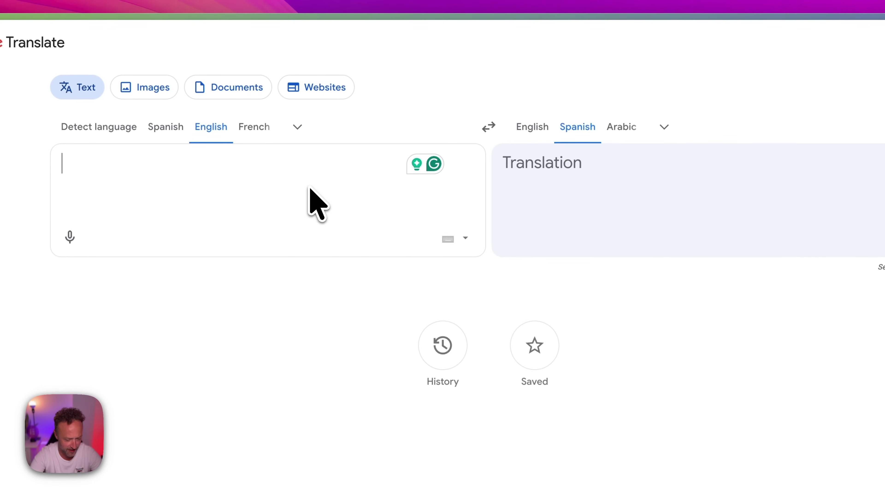
pyautogui.write('magic')
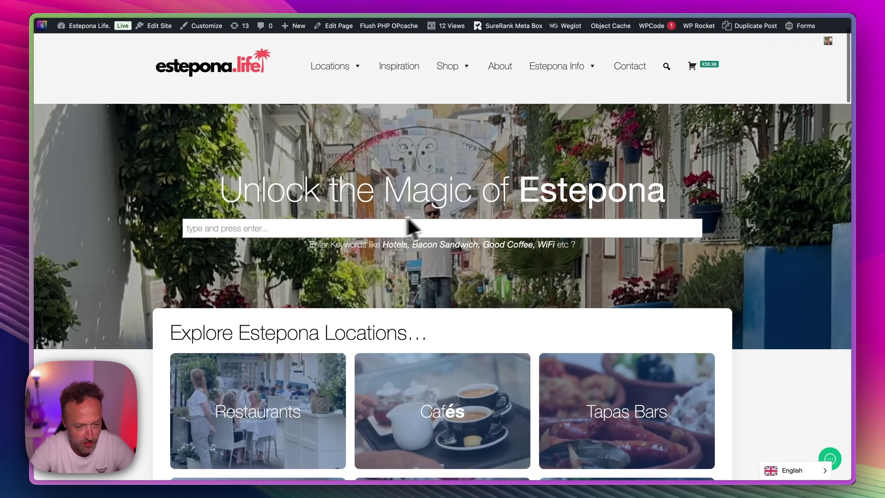
# Find the Estepona Inspiration section on the site's home page and open the post "Hotels in Estepona with Swimming Pools".
pyautogui.scroll(-6, 426, 224)
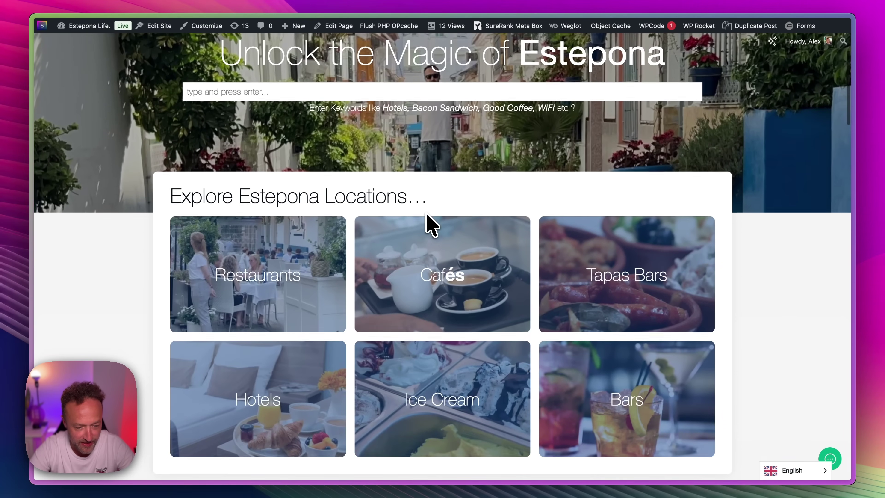
pyautogui.scroll(7, 427, 223)
pyautogui.scroll(2, 427, 224)
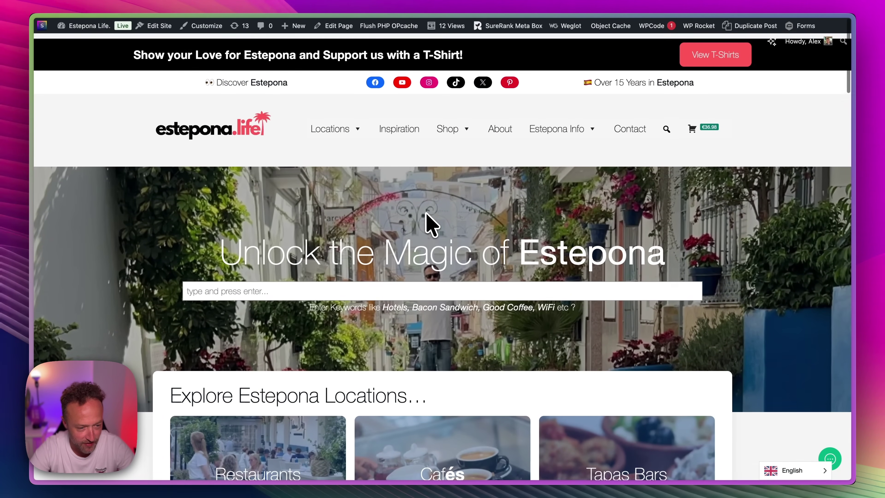
pyautogui.scroll(-10, 405, 210)
pyautogui.scroll(-5, 401, 215)
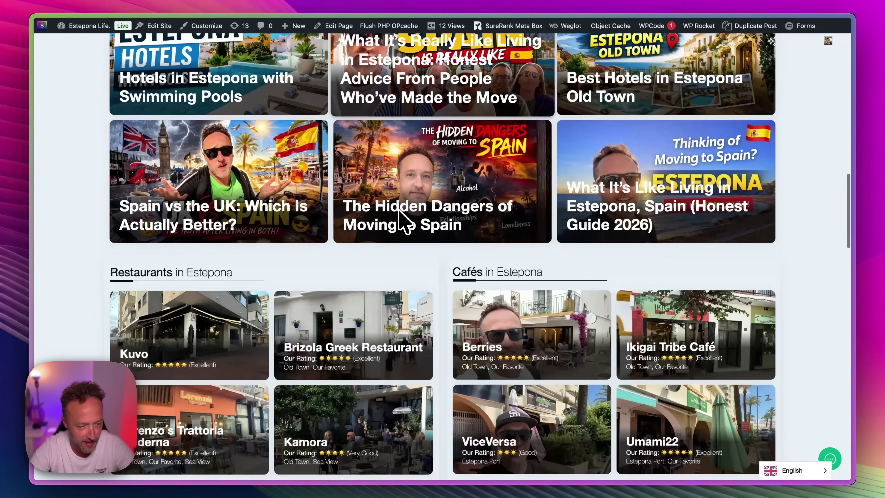
pyautogui.scroll(3, 405, 223)
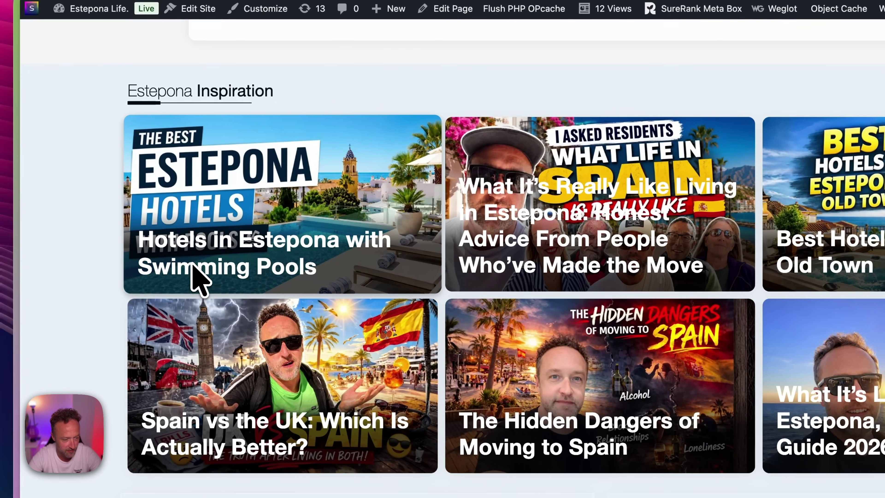
pyautogui.click(390, 212)
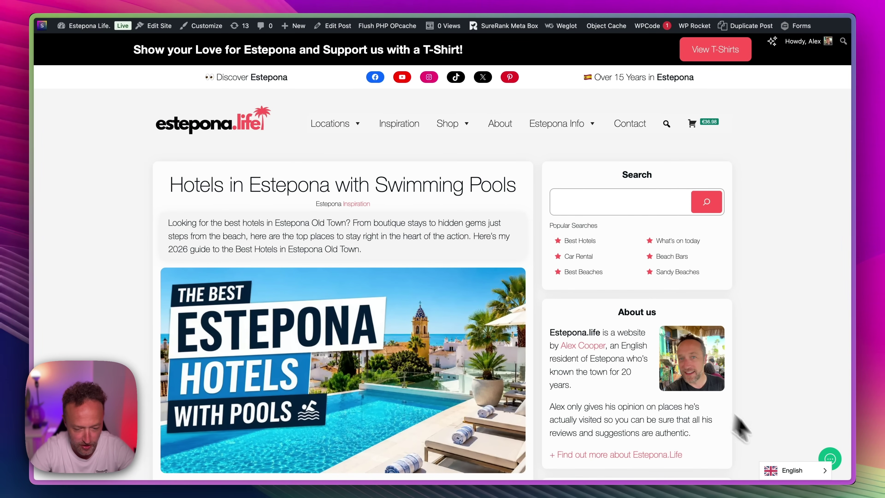
# Switch the hotels post to Español and check its translated content.
pyautogui.click(789, 470)
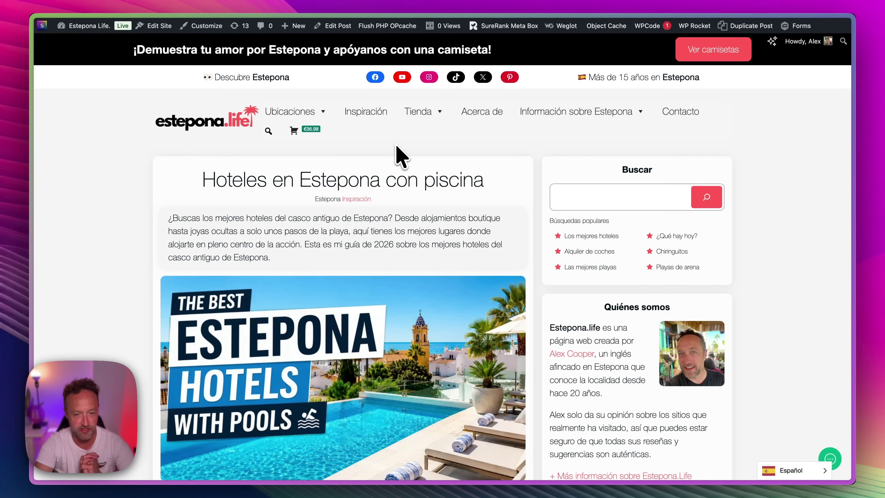
pyautogui.scroll(-5, 401, 155)
pyautogui.scroll(5, 401, 154)
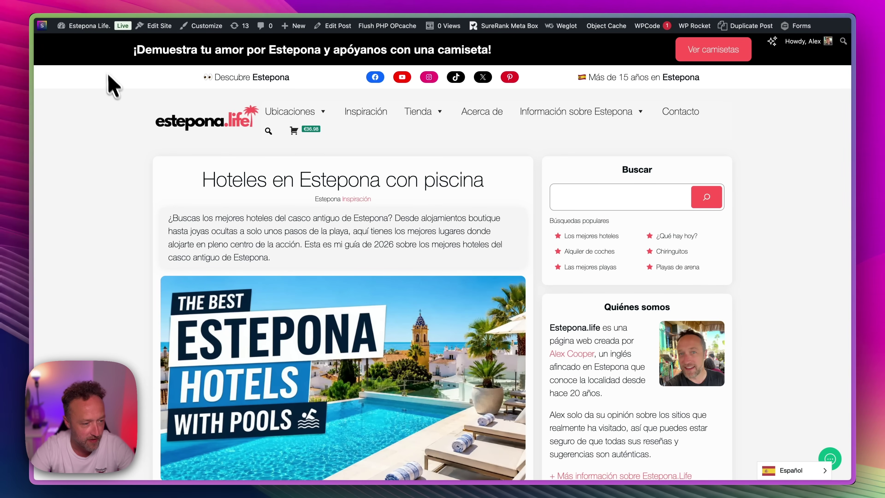
# Return to the WordPress dashboard and open the Weglot settings at the language button design section.
pyautogui.moveTo(98, 26)
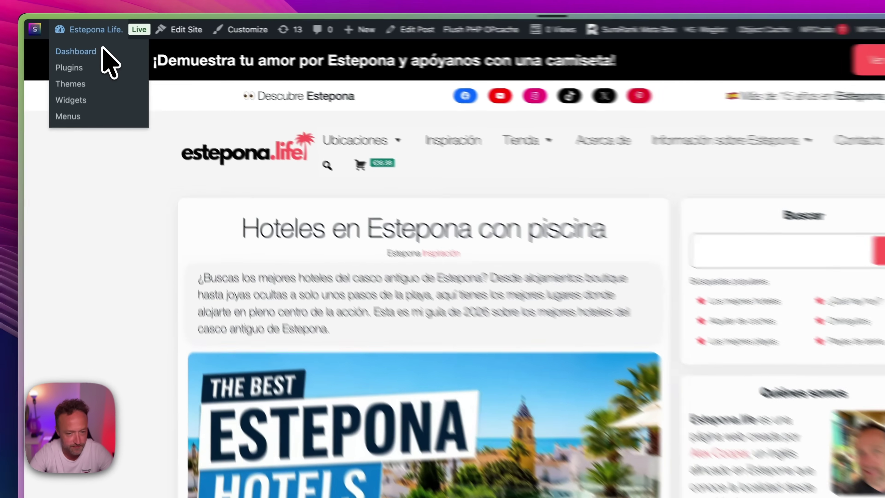
pyautogui.click(103, 50)
pyautogui.scroll(-7, 99, 253)
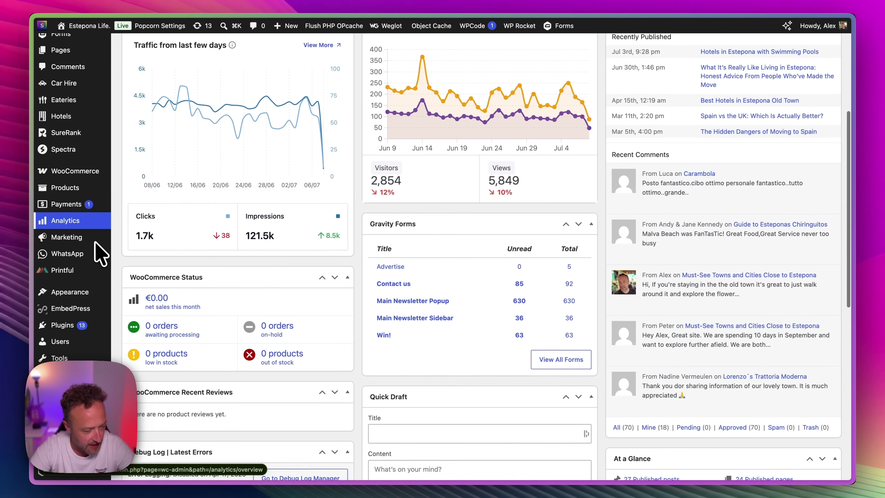
pyautogui.scroll(-3, 99, 253)
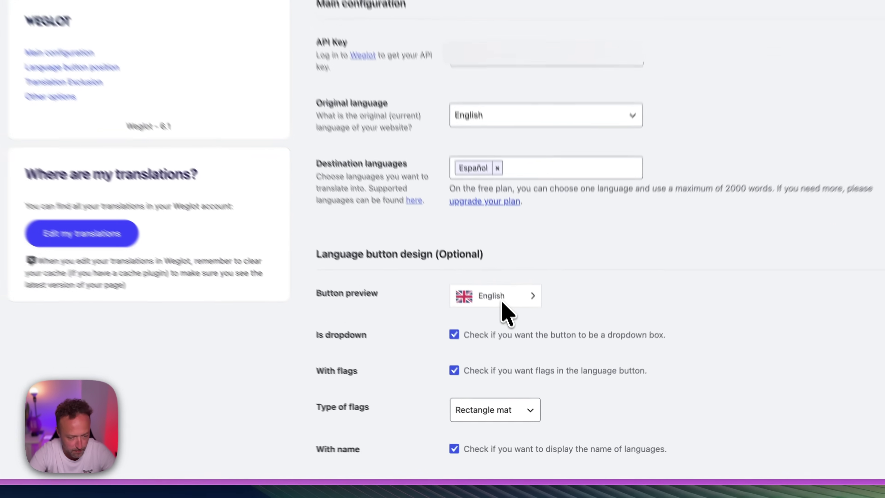
# Expand the language button preview, compare the Rectangle shiny and Square flag styles, and set the type of flags to Circle.
pyautogui.click(510, 334)
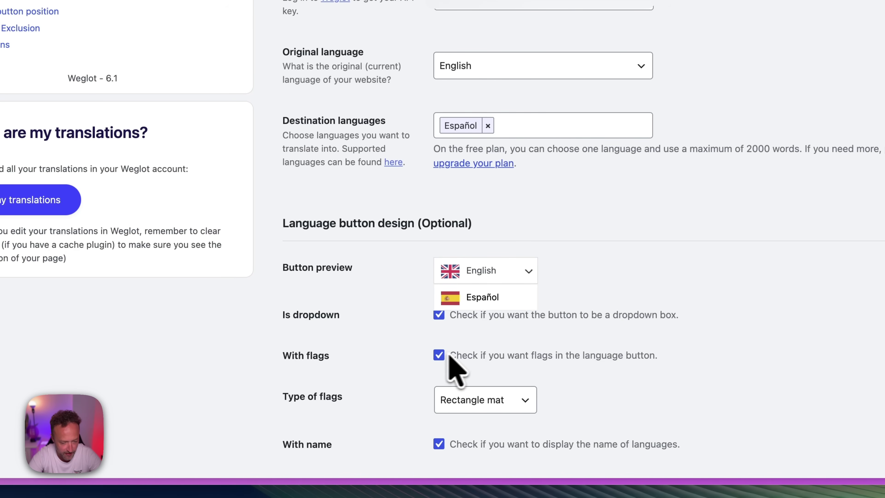
pyautogui.click(501, 401)
pyautogui.click(502, 413)
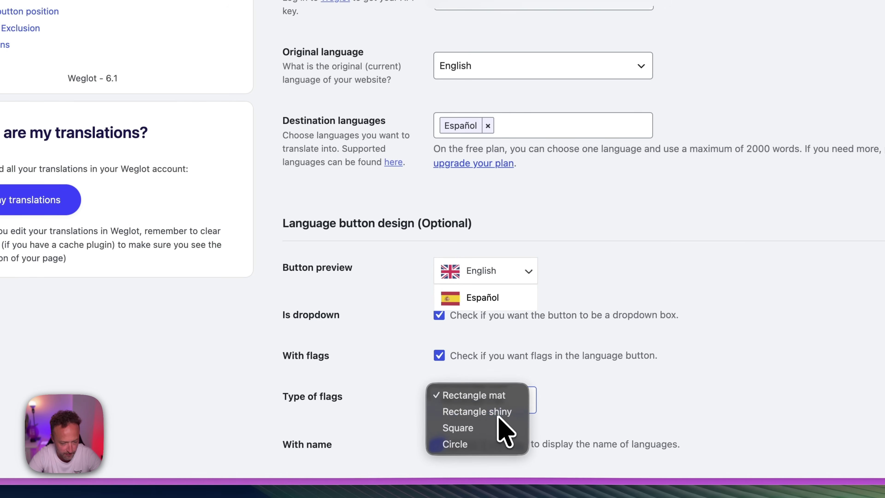
pyautogui.click(519, 402)
pyautogui.click(507, 413)
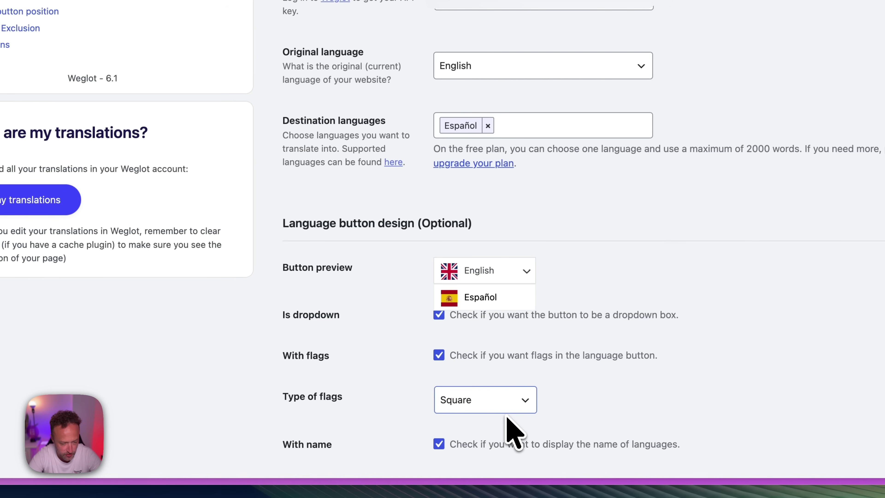
pyautogui.click(502, 410)
pyautogui.click(500, 411)
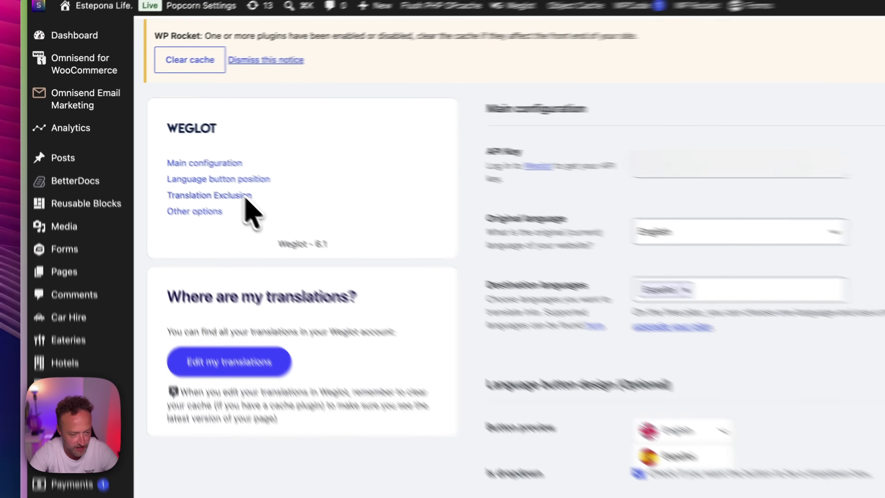
# Review the language button position, translation exclusion and other options sections of the Weglot settings.
pyautogui.click(190, 163)
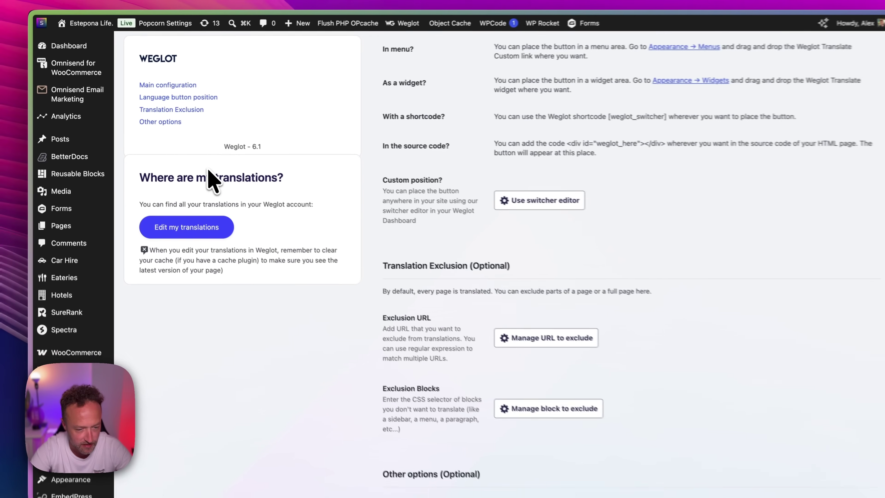
pyautogui.scroll(12, 367, 222)
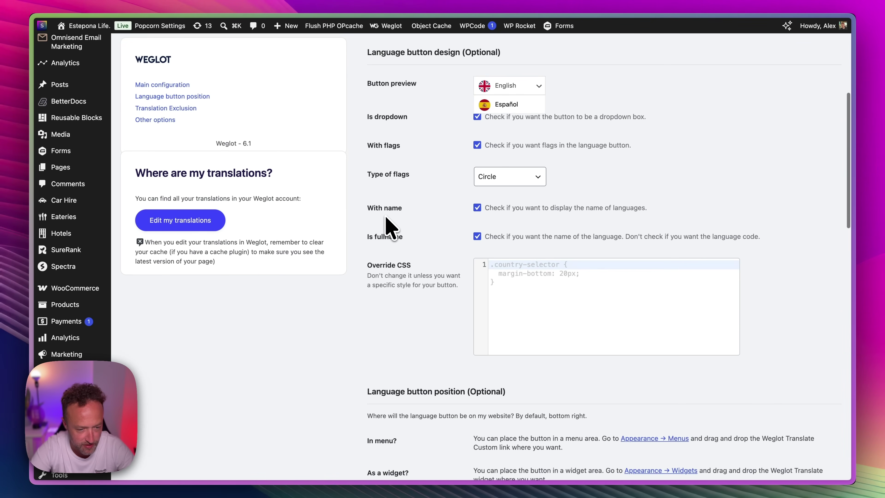
pyautogui.scroll(-8, 425, 282)
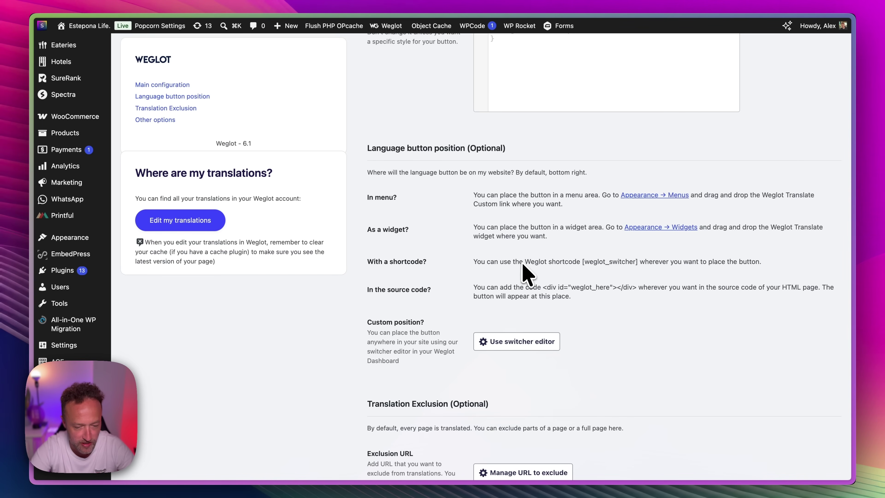
pyautogui.scroll(-5, 522, 262)
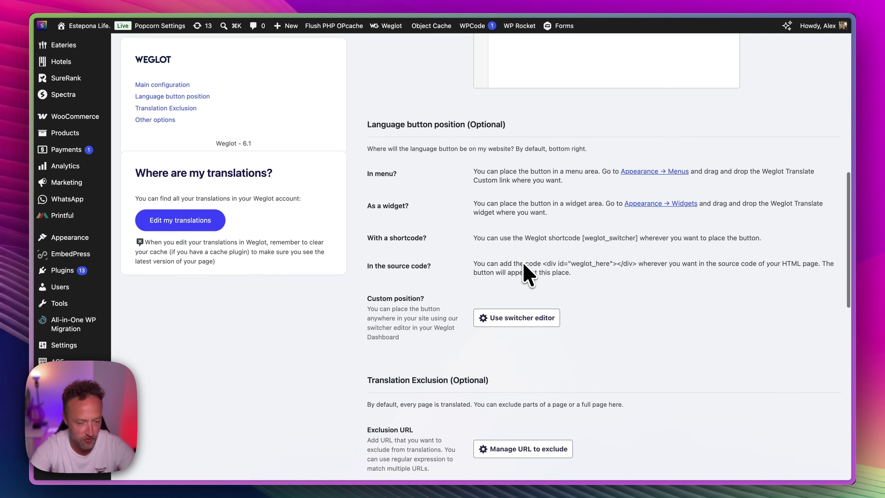
pyautogui.scroll(-3, 502, 307)
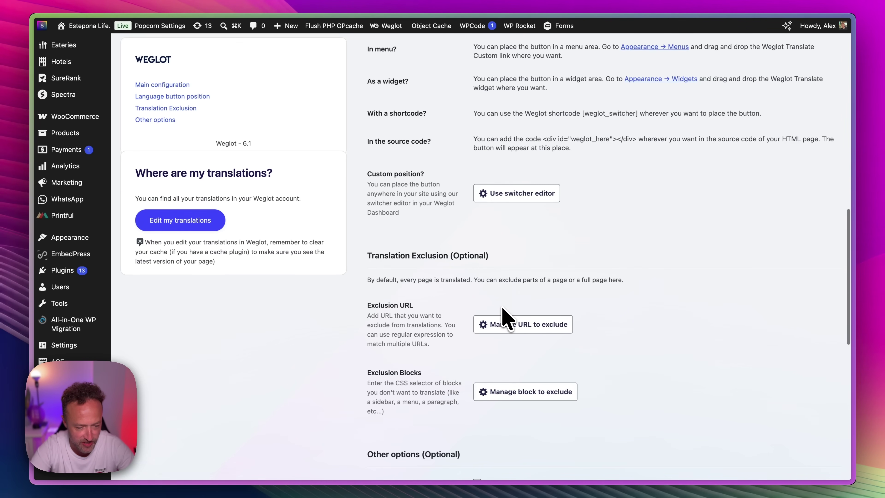
pyautogui.scroll(-9, 477, 276)
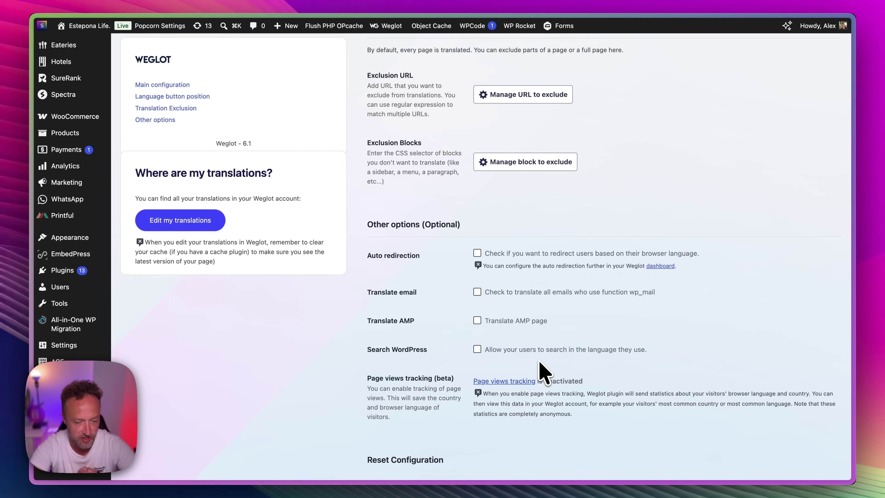
pyautogui.scroll(-1, 543, 372)
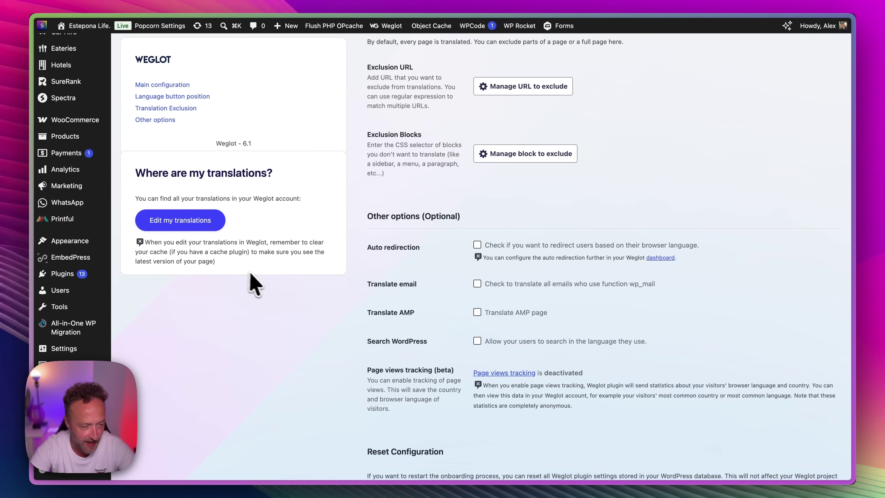
# Open the Weglot dashboard to edit the translations, start the language model setup and review its description, tone, audience and advanced options.
pyautogui.click(198, 227)
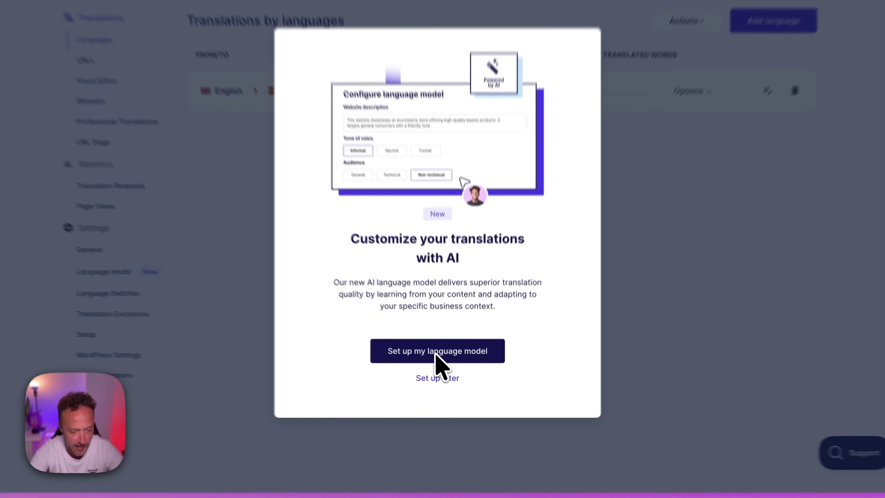
pyautogui.click(436, 352)
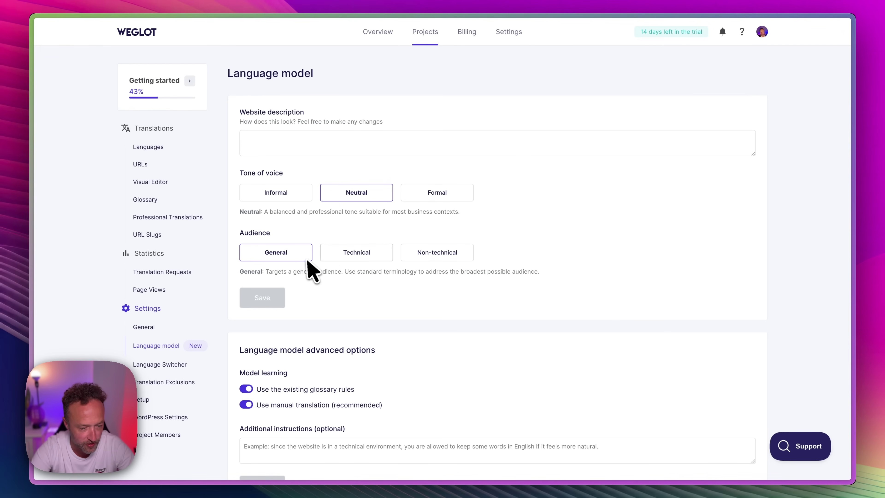
pyautogui.scroll(-3, 456, 218)
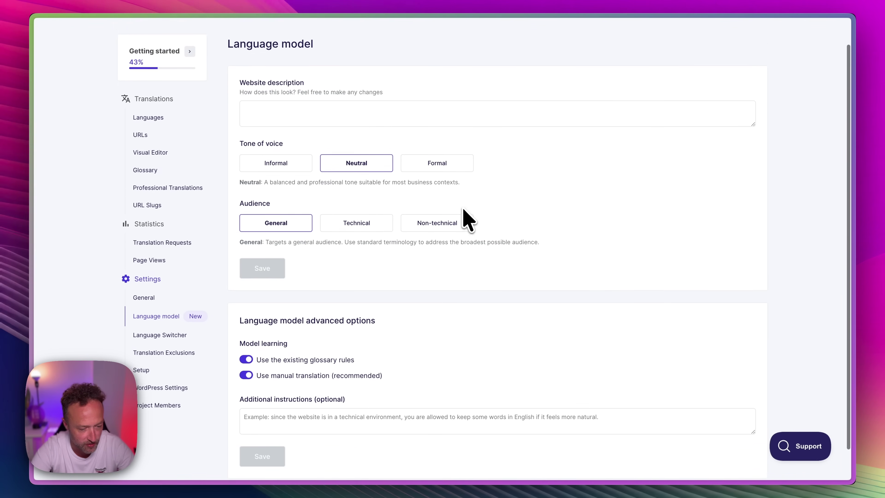
pyautogui.scroll(2, 453, 214)
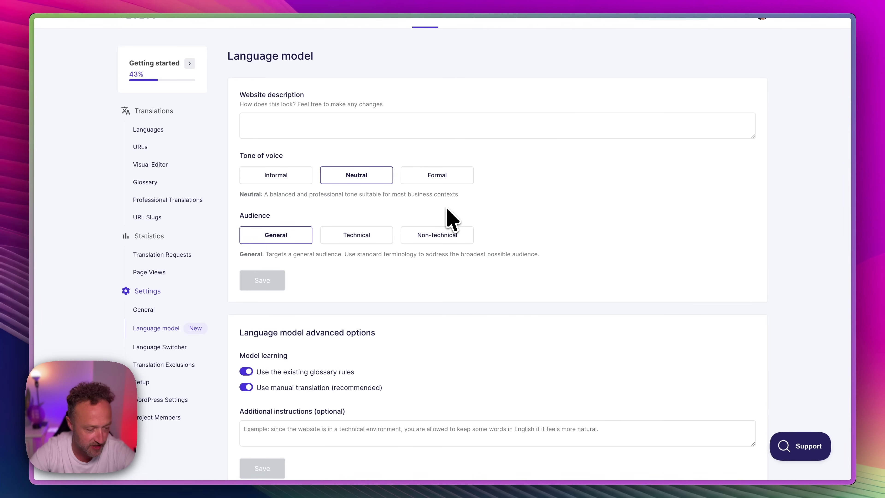
pyautogui.scroll(-2, 434, 206)
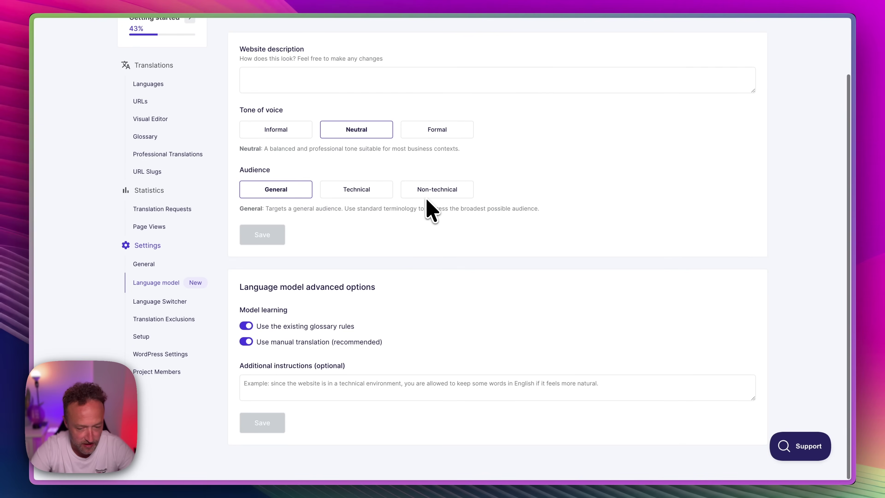
pyautogui.scroll(3, 429, 204)
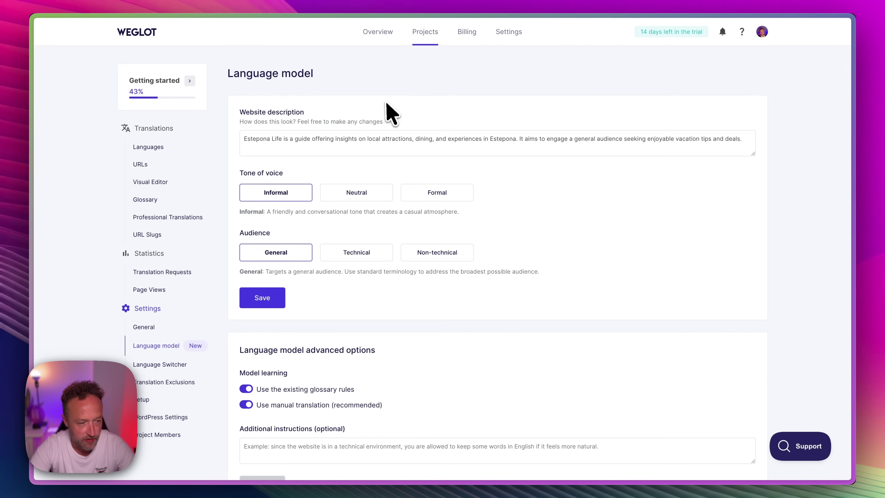
# Open the Estepona Life project, and check the account's current plan and the options for changing it.
pyautogui.click(430, 31)
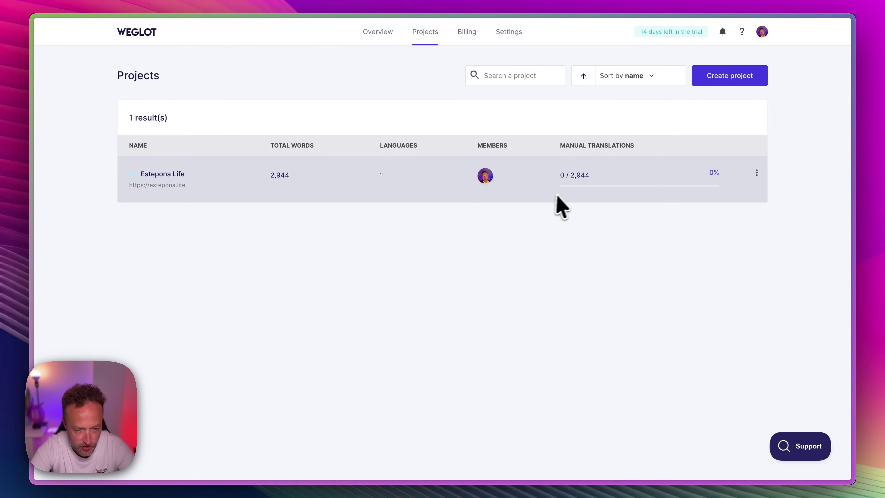
pyautogui.click(182, 173)
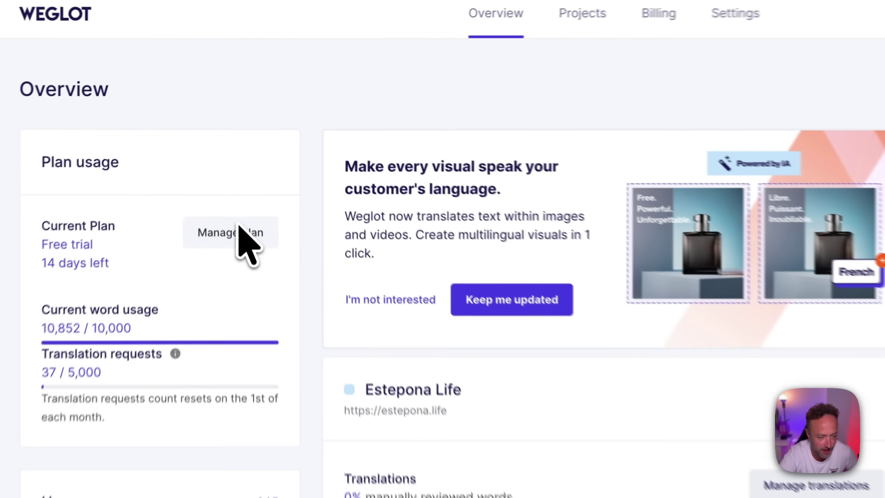
pyautogui.click(244, 152)
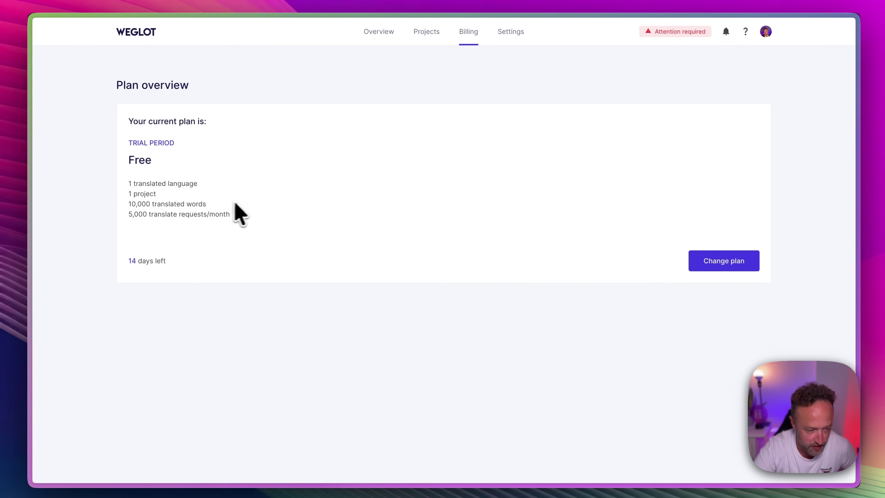
pyautogui.click(742, 264)
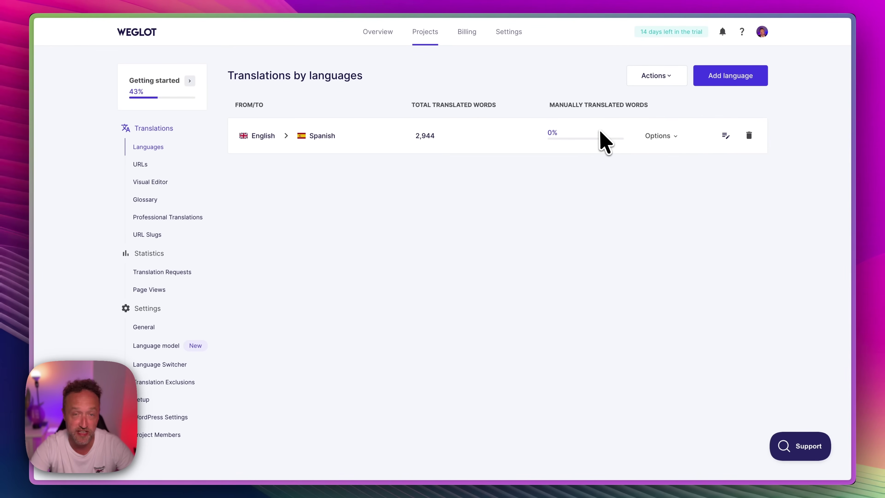
# Check the display options of the English to Spanish language pair and browse its full list of translations.
pyautogui.click(657, 136)
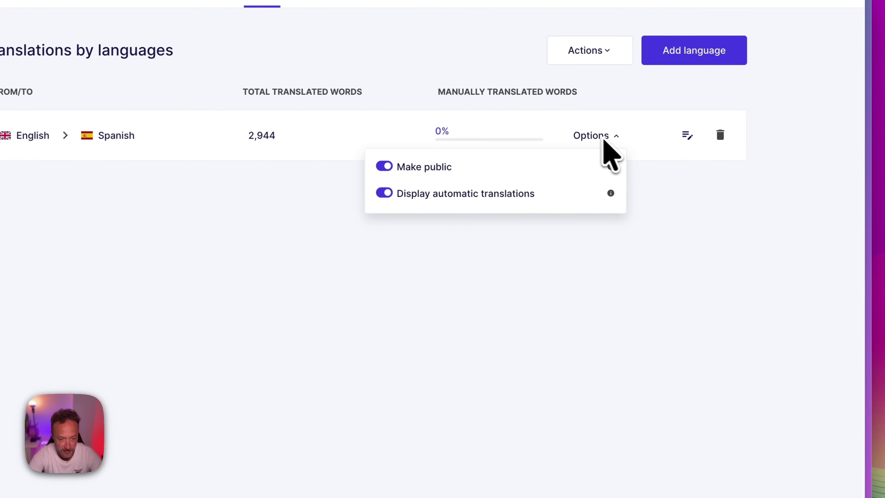
pyautogui.click(638, 273)
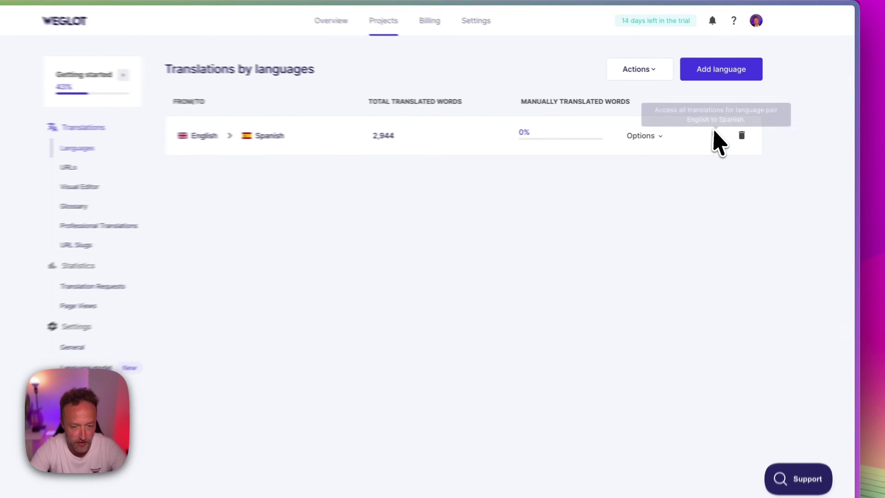
pyautogui.click(713, 134)
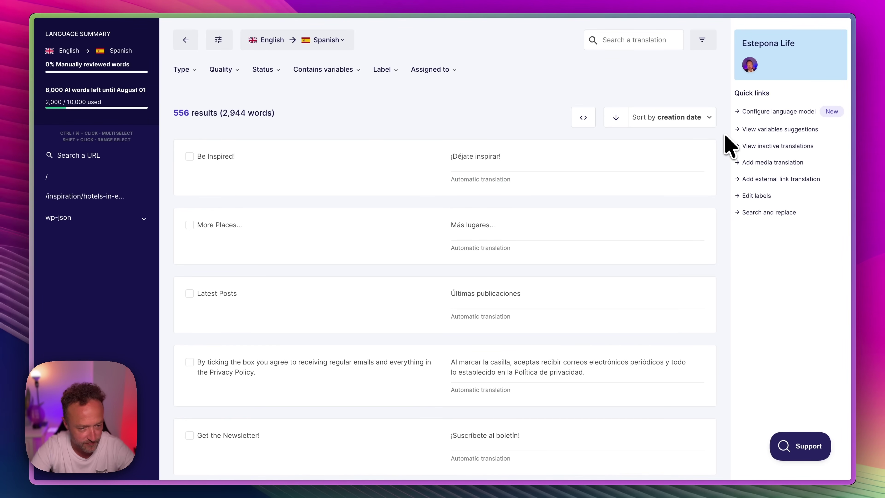
pyautogui.scroll(-8, 518, 148)
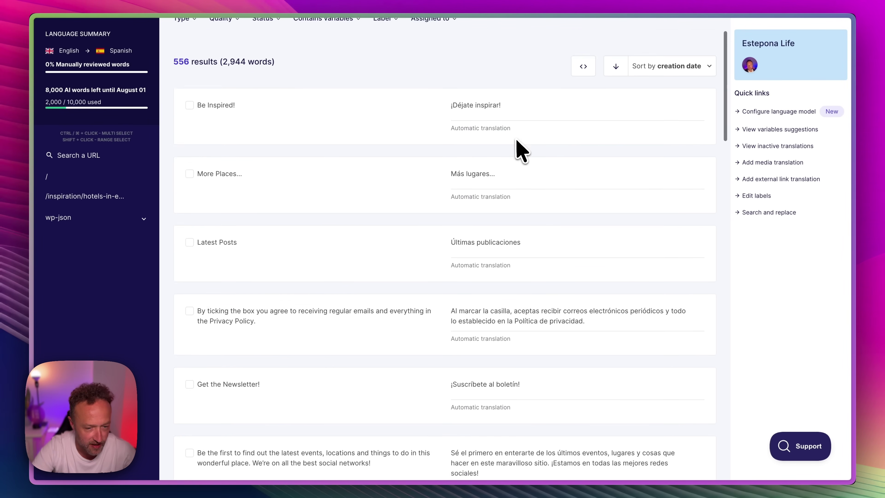
pyautogui.scroll(-5, 519, 150)
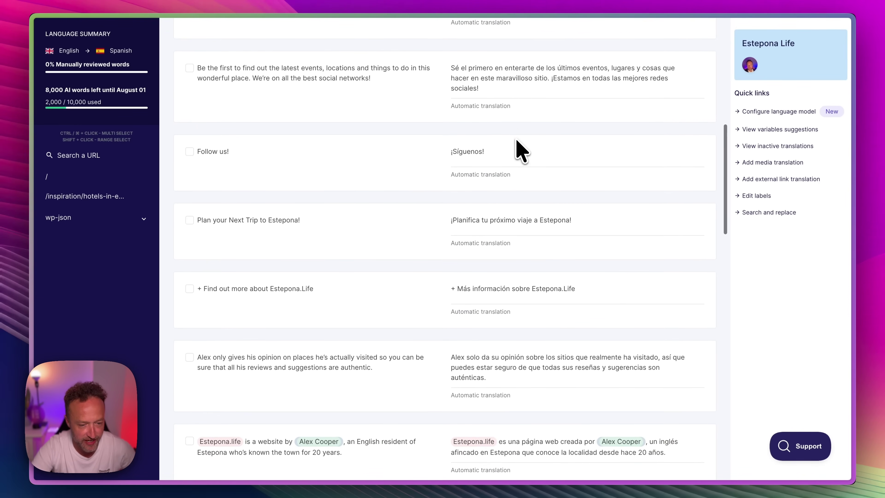
pyautogui.scroll(12, 519, 150)
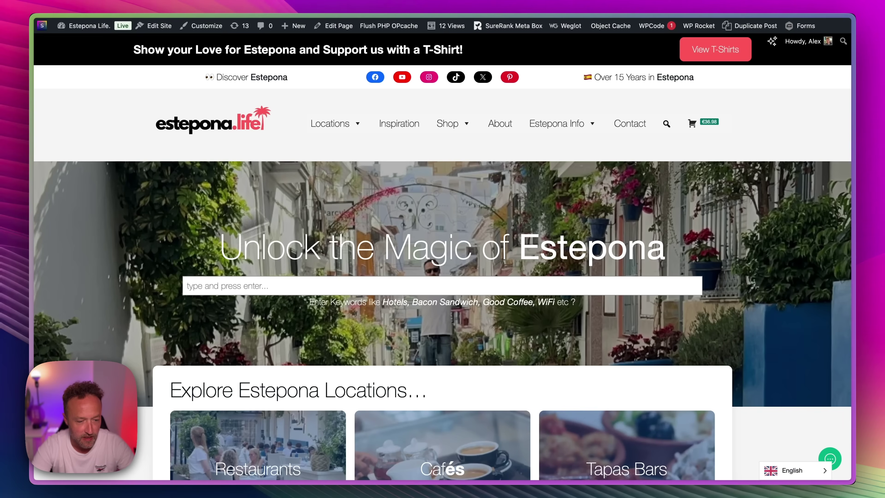
# On the site's home page, find the Estepona Inspiration section and open the post "The Hidden Dangers of Moving to Spain".
pyautogui.scroll(-15, 395, 174)
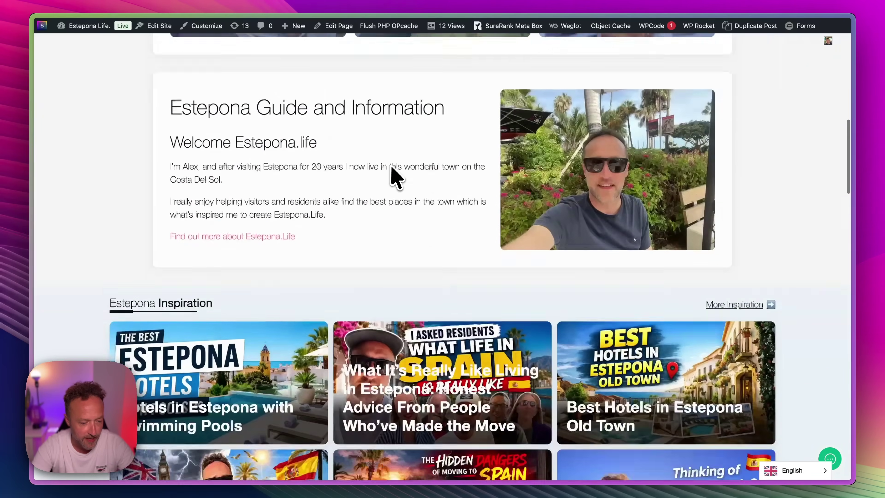
pyautogui.scroll(2, 391, 166)
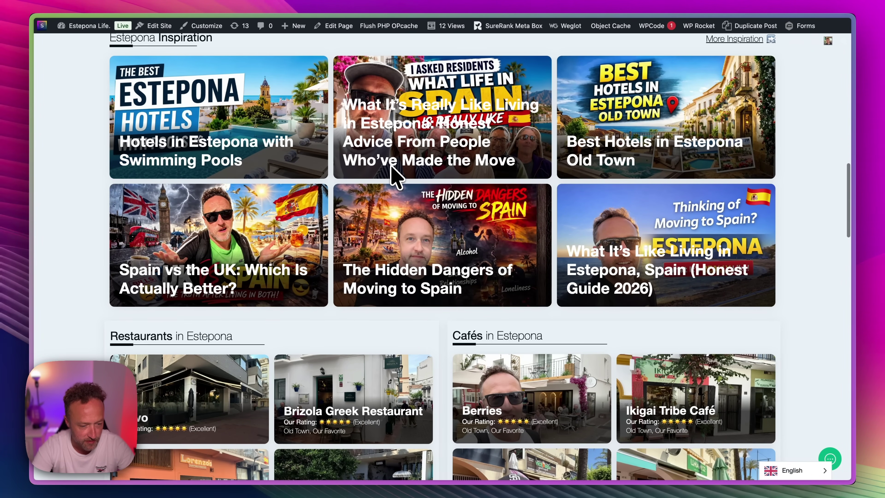
pyautogui.click(395, 271)
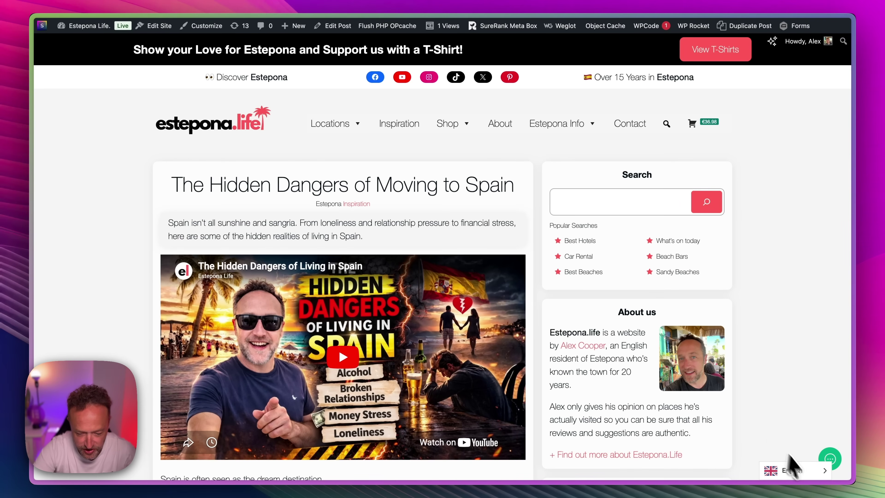
# Switch the Hidden Dangers post to Español and inspect the full web address of the translated page.
pyautogui.click(793, 469)
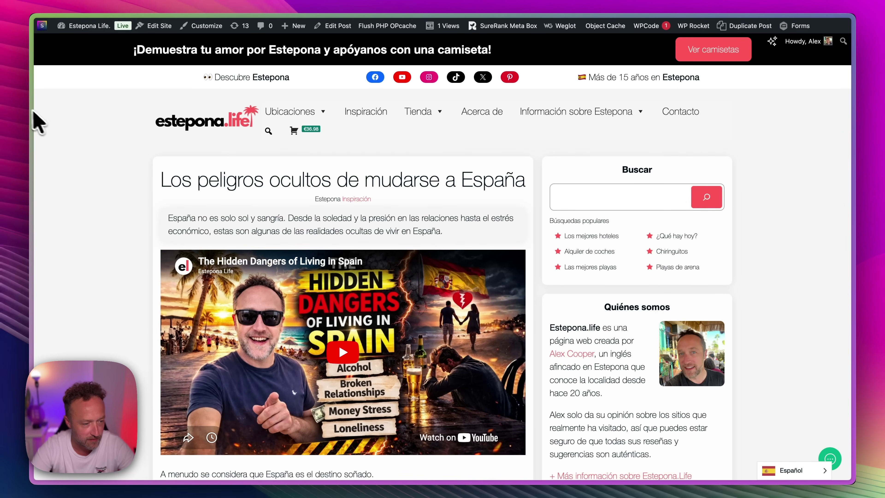
pyautogui.click(61, 80)
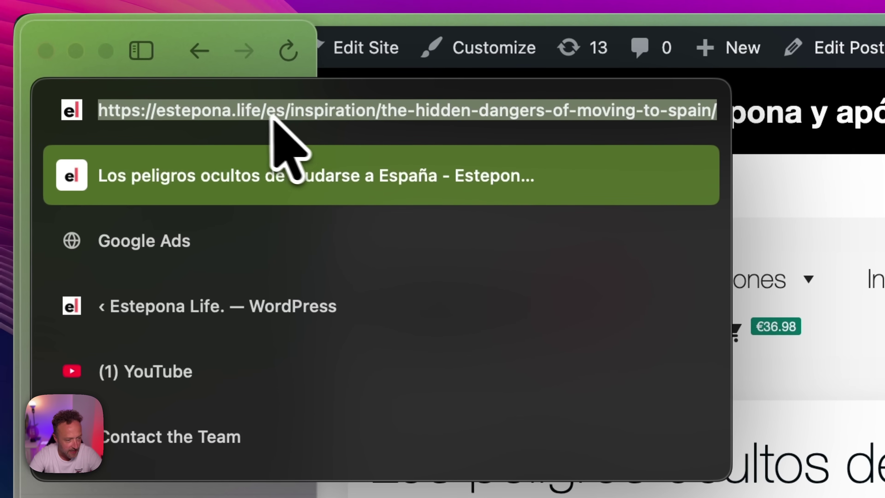